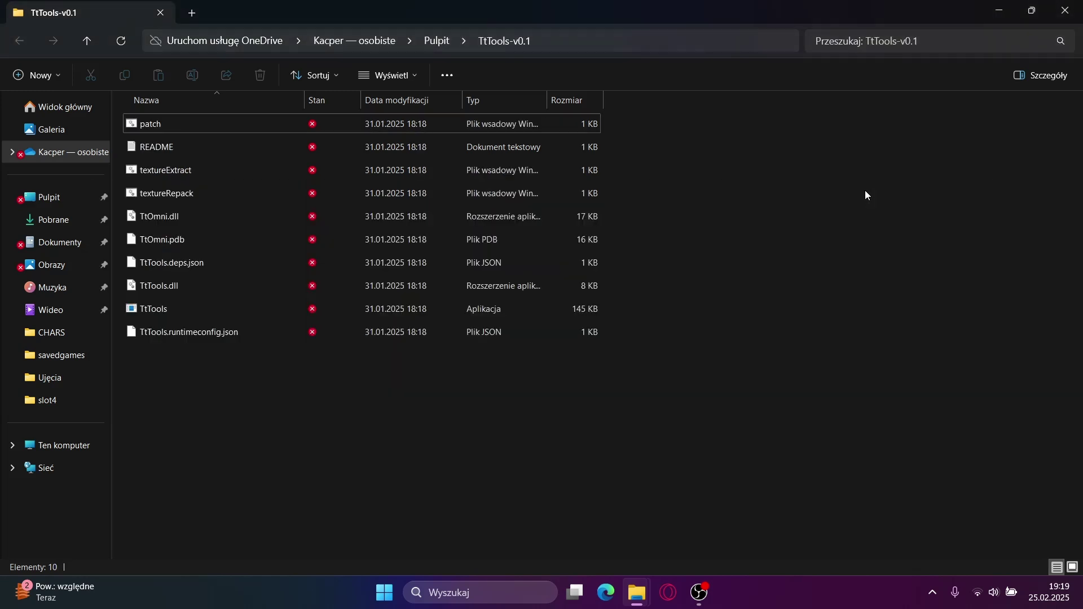
# Switch to the Ninjago Practice Saves Explorer window to reach the LEGONinjago game folder.
pyautogui.hotkey('alt', 'Tab')
pyautogui.press('Tab')
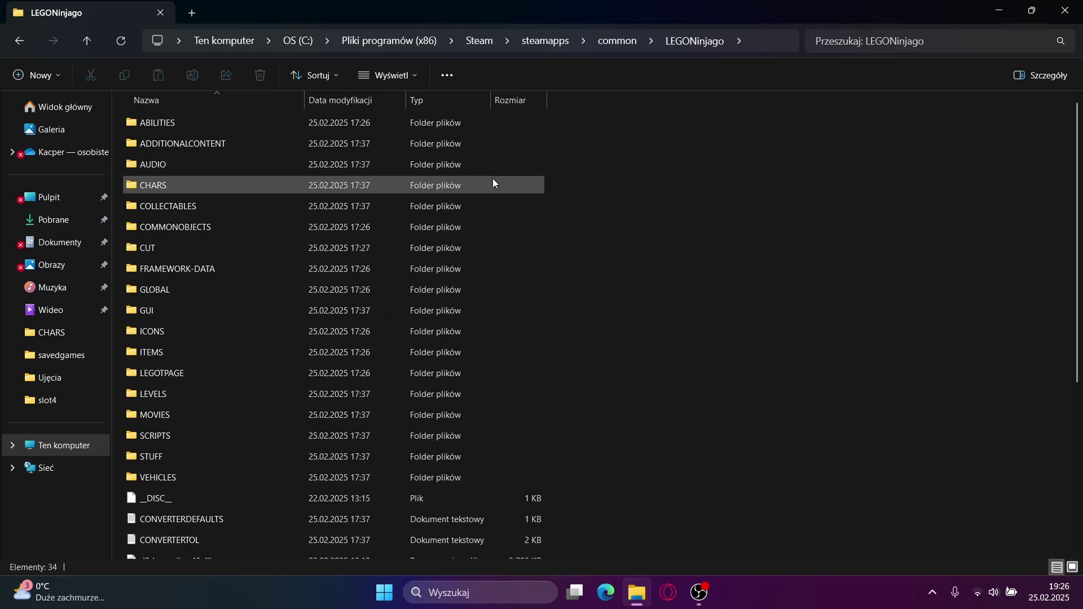
# Open CHARS and browse its CREATURES and MINIFIGS subfolders, returning to CHARS.
pyautogui.doubleClick(470, 189)
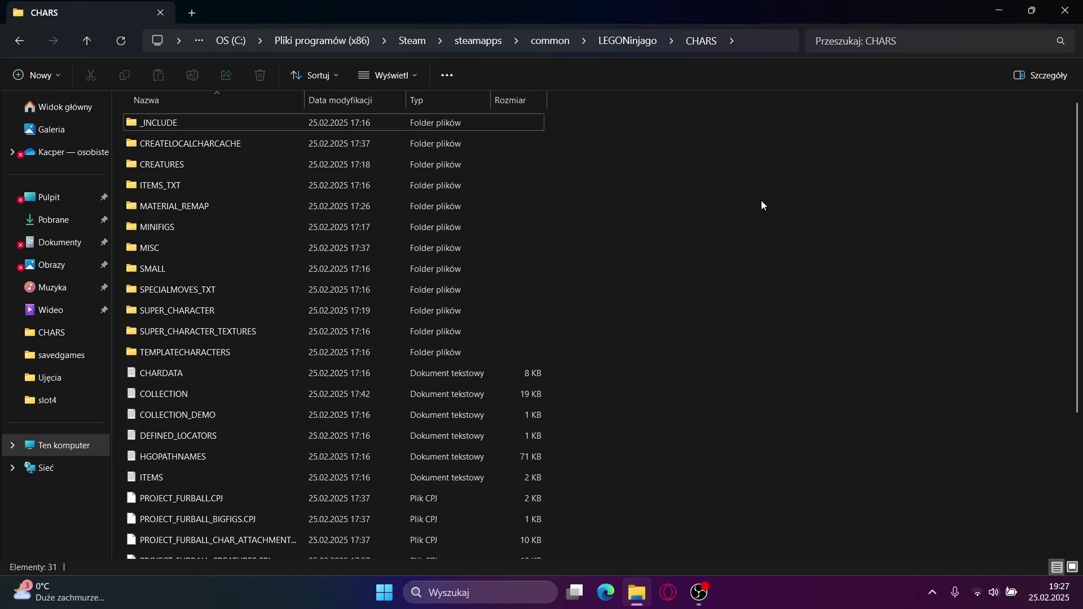
pyautogui.doubleClick(215, 164)
pyautogui.click(25, 42)
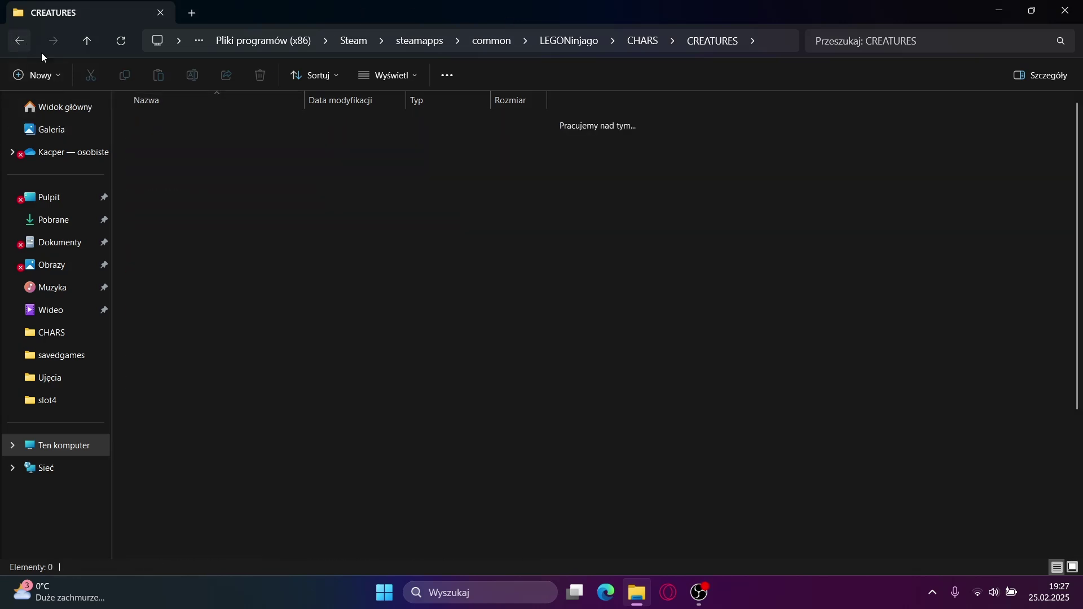
pyautogui.doubleClick(284, 227)
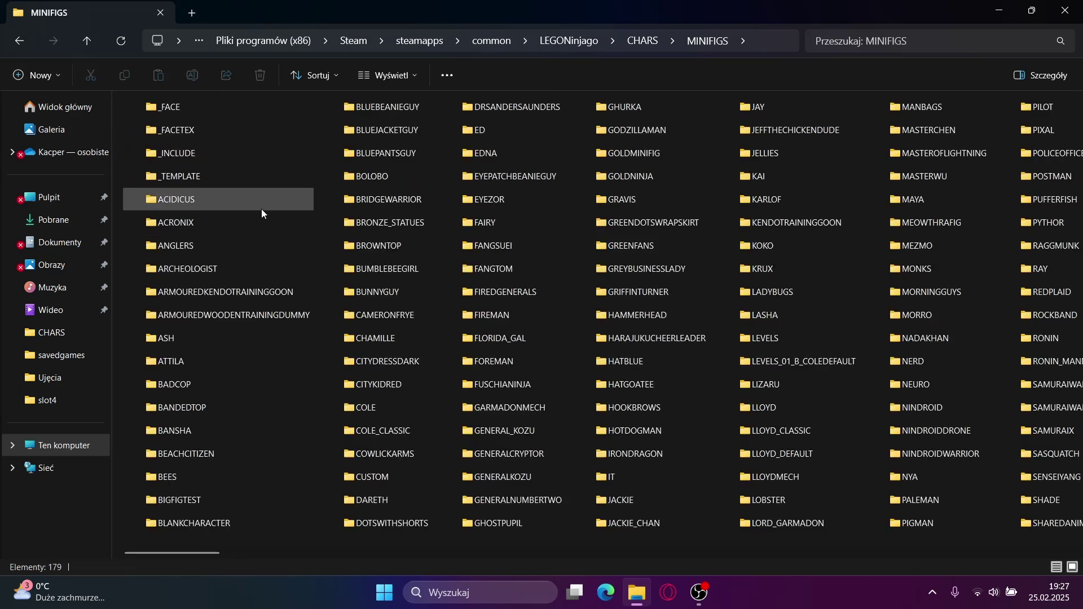
pyautogui.click(20, 40)
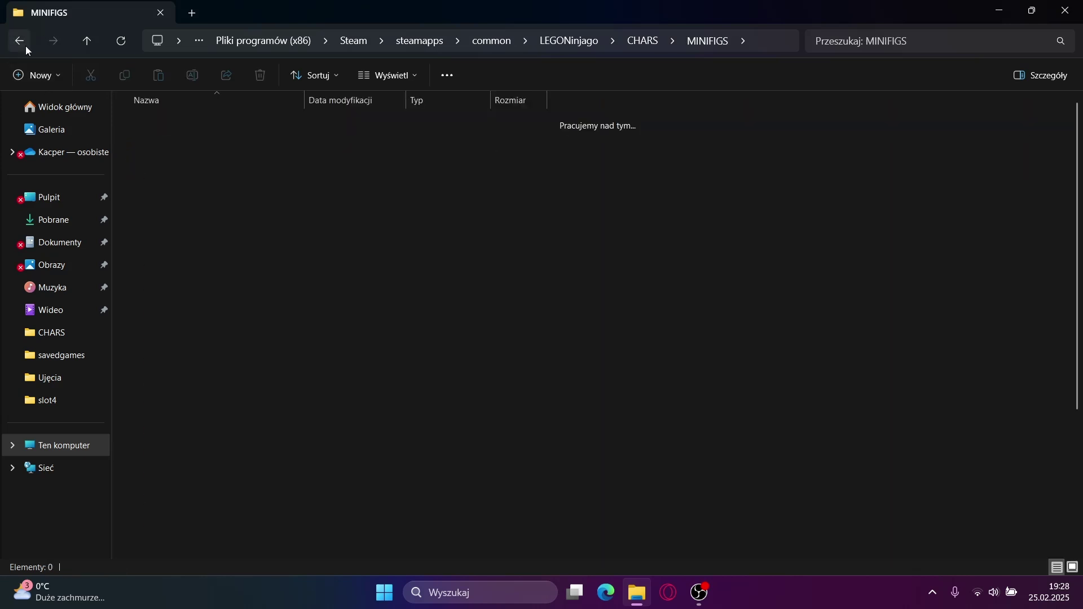
pyautogui.click(180, 171)
pyautogui.doubleClick(181, 170)
pyautogui.scroll(-8, 344, 336)
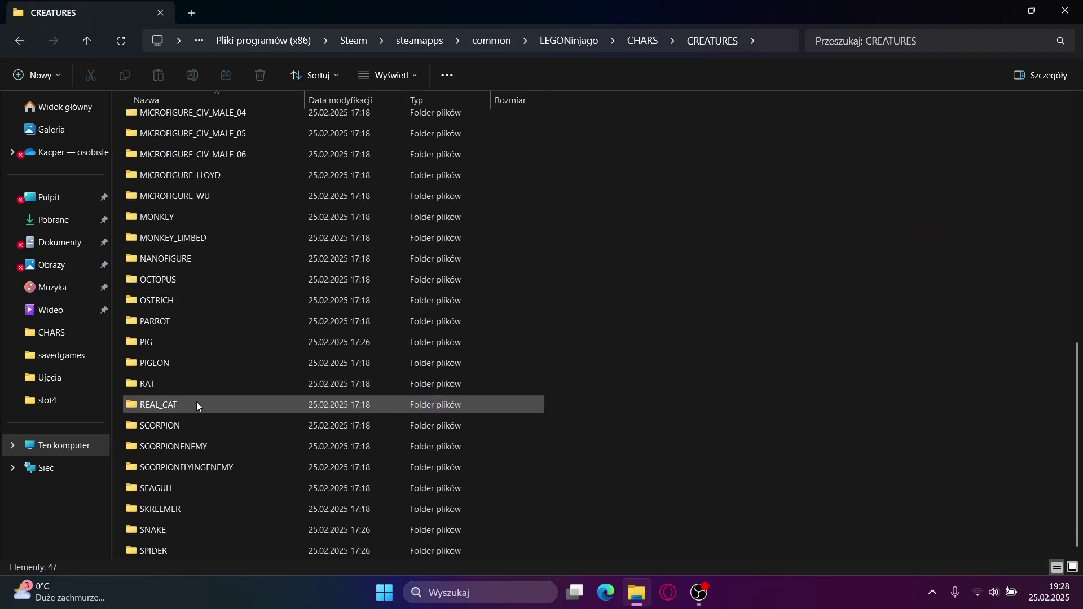
pyautogui.click(21, 45)
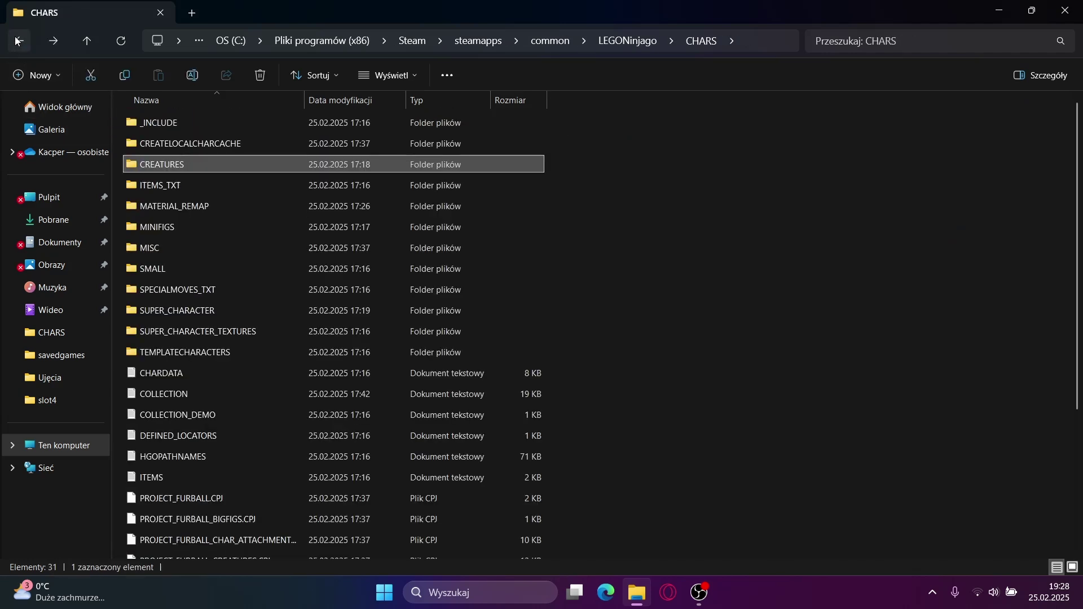
pyautogui.scroll(-3, 303, 273)
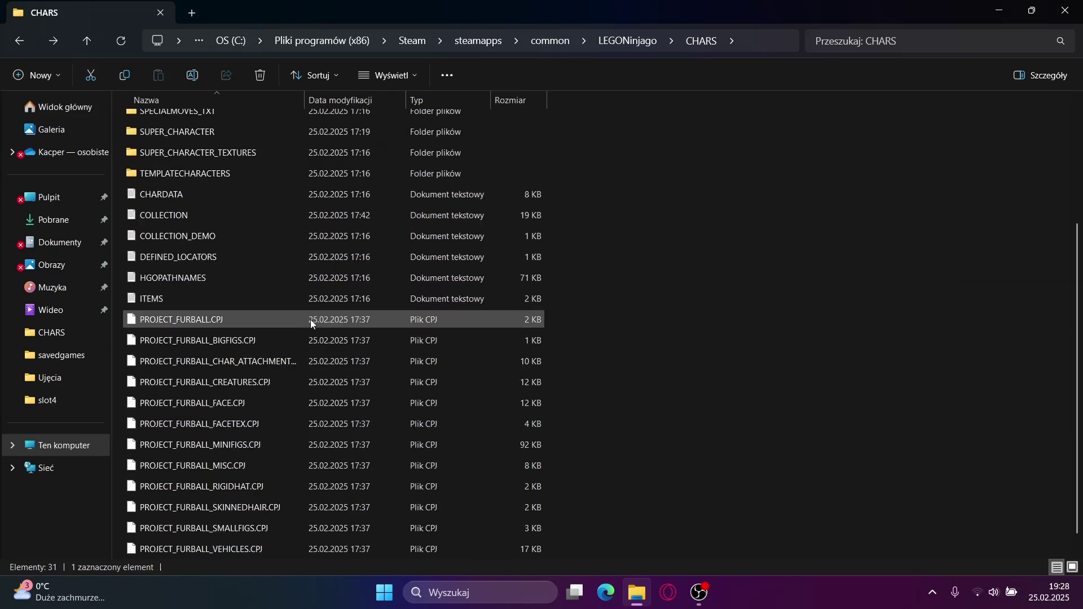
# View the COLLECTION text document, then open MINIFIGS > LLOYD and scroll its files.
pyautogui.doubleClick(189, 220)
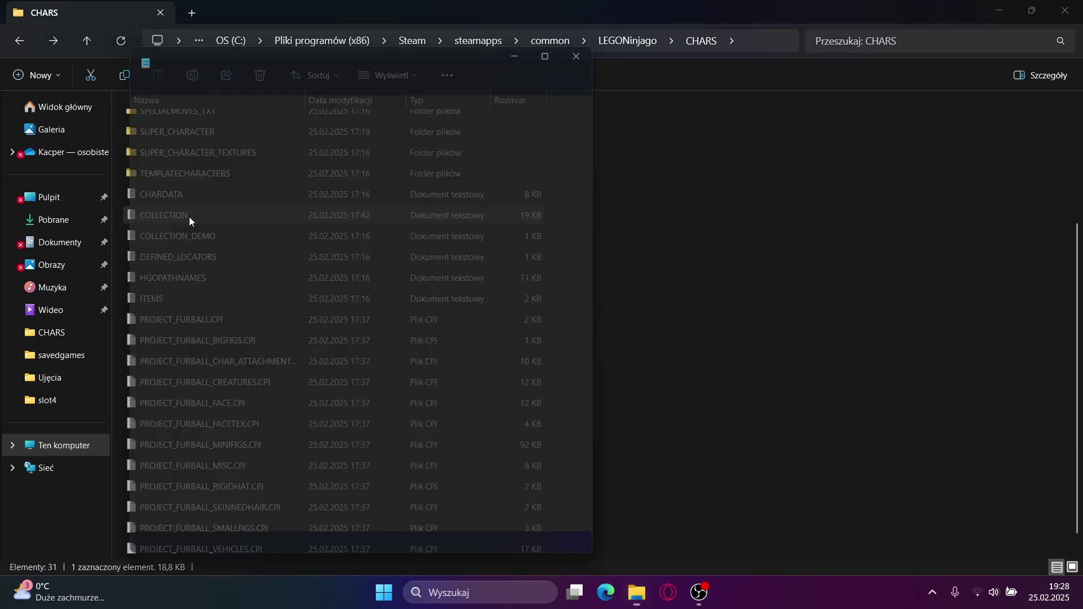
pyautogui.moveTo(604, 110); pyautogui.dragTo(590, 552)
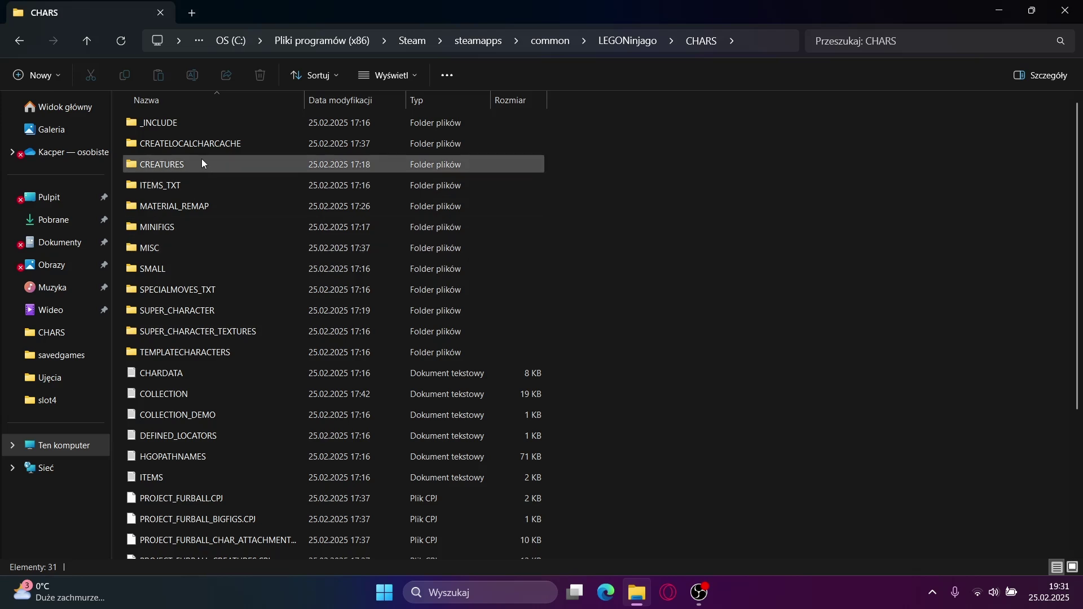
pyautogui.doubleClick(215, 228)
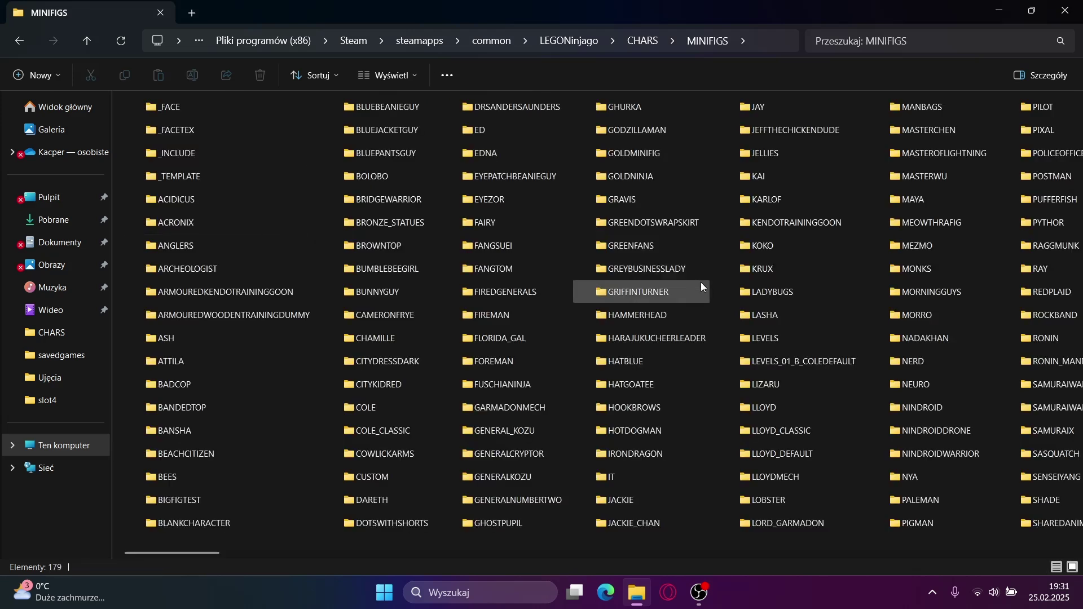
pyautogui.doubleClick(781, 401)
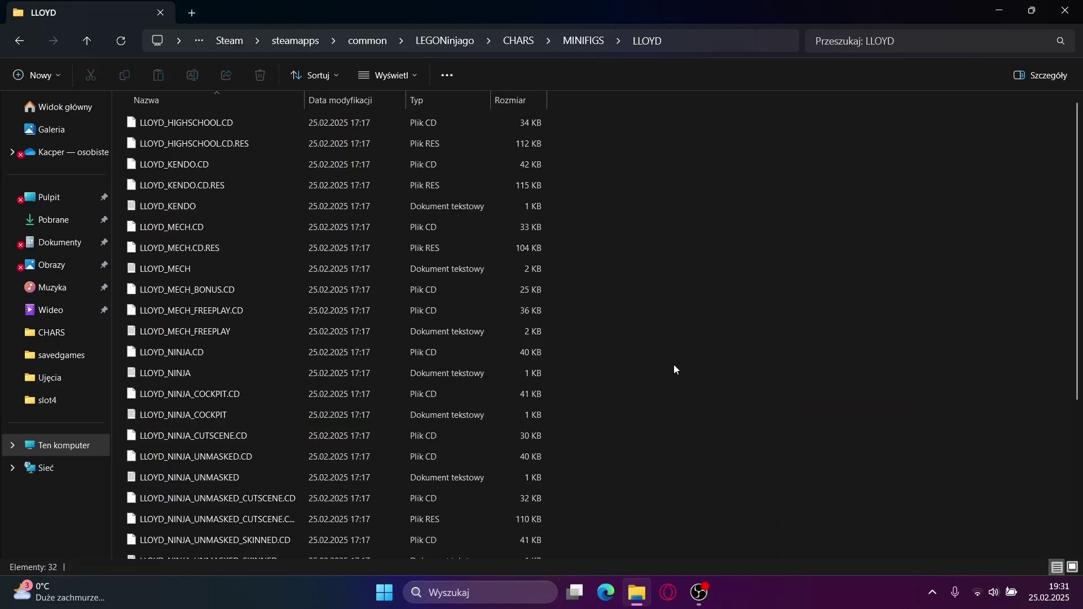
pyautogui.scroll(-3, 410, 281)
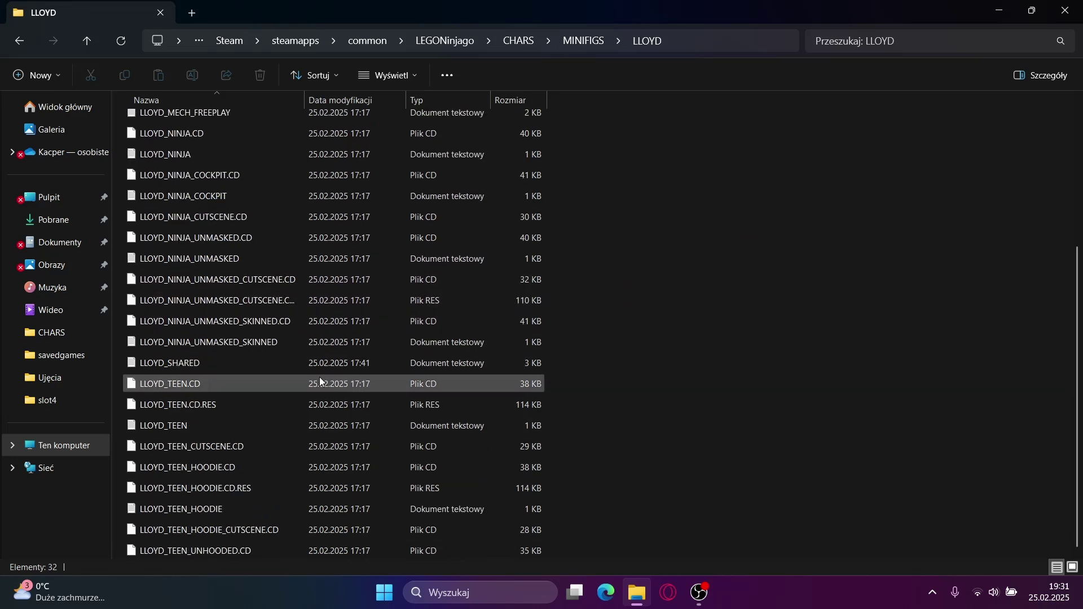
# Open LLOYD_SHARED.TXT in Notepad and scroll through its contents.
pyautogui.doubleClick(263, 363)
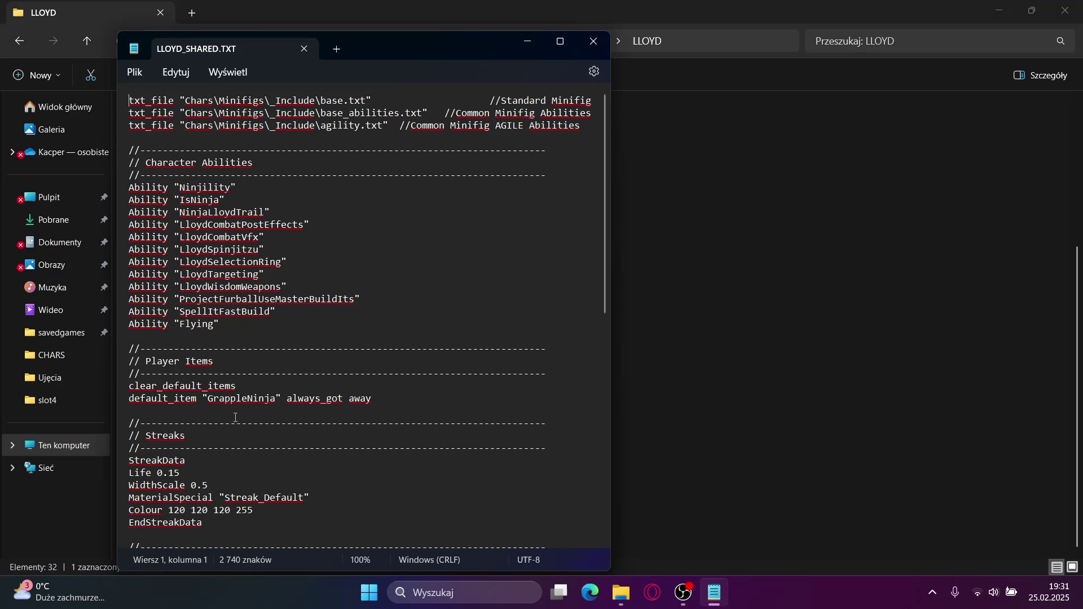
pyautogui.scroll(-2, 310, 399)
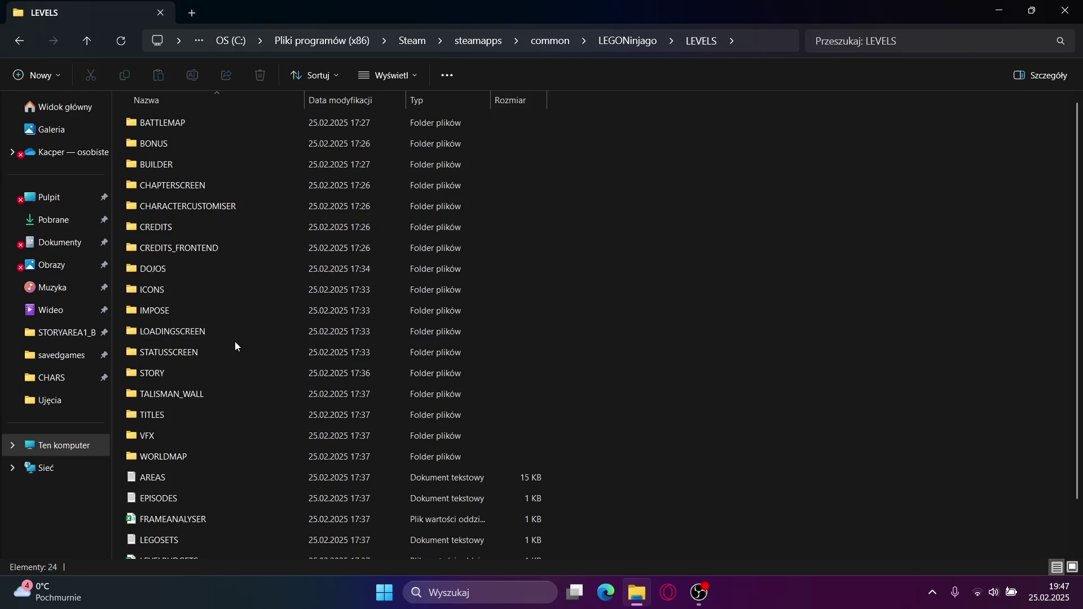
# Go into STORY > STORYAREA1 > STORYAREA1_B and scroll down to the STORYAREA1_B text file.
pyautogui.click(163, 373)
pyautogui.doubleClick(164, 373)
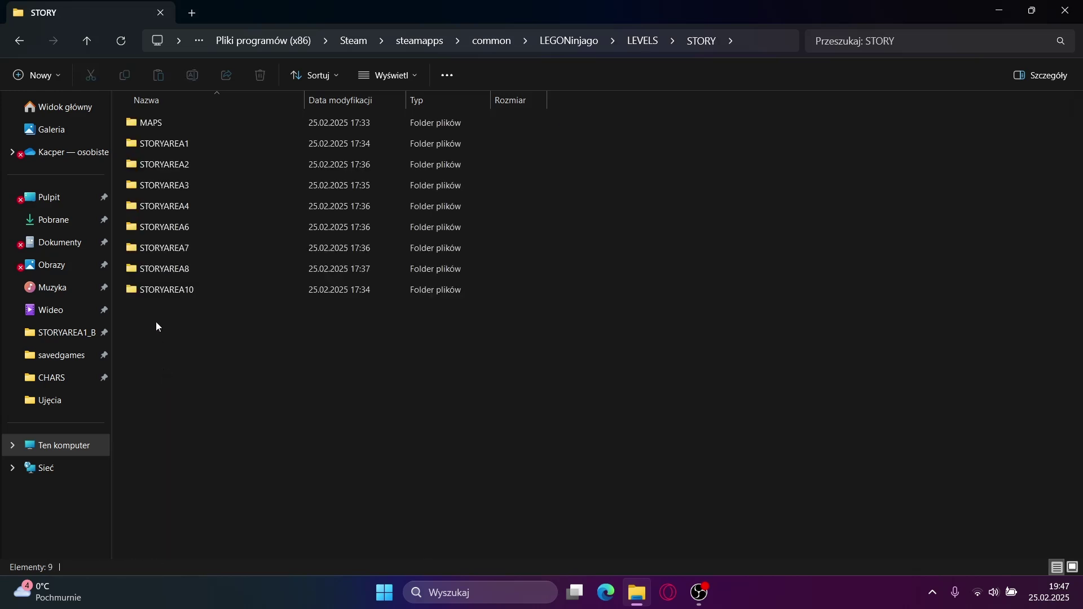
pyautogui.doubleClick(192, 141)
pyautogui.doubleClick(233, 144)
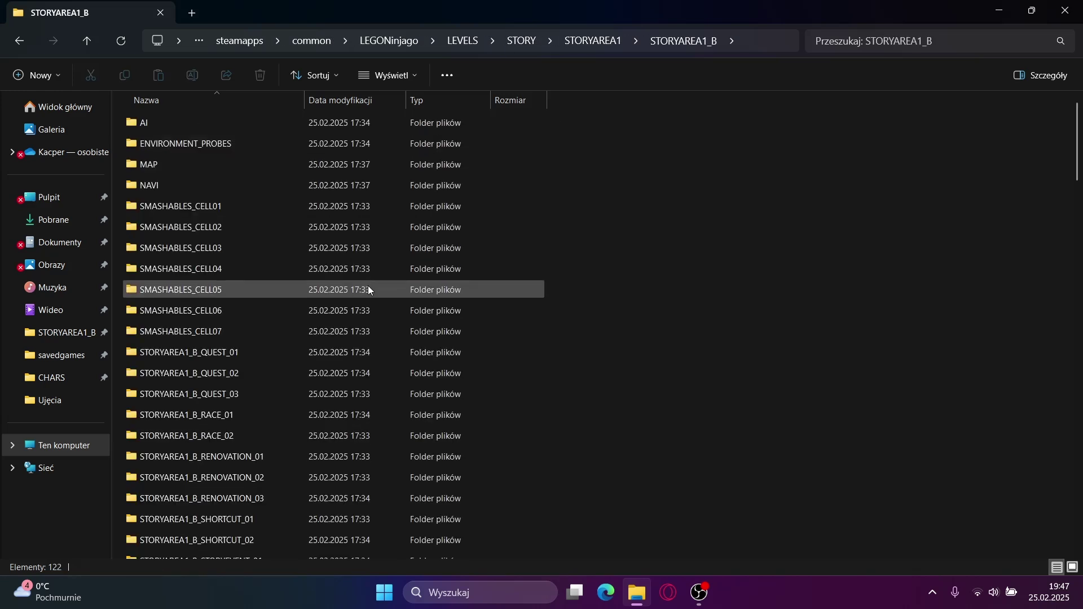
pyautogui.scroll(-15, 361, 299)
pyautogui.scroll(-4, 354, 309)
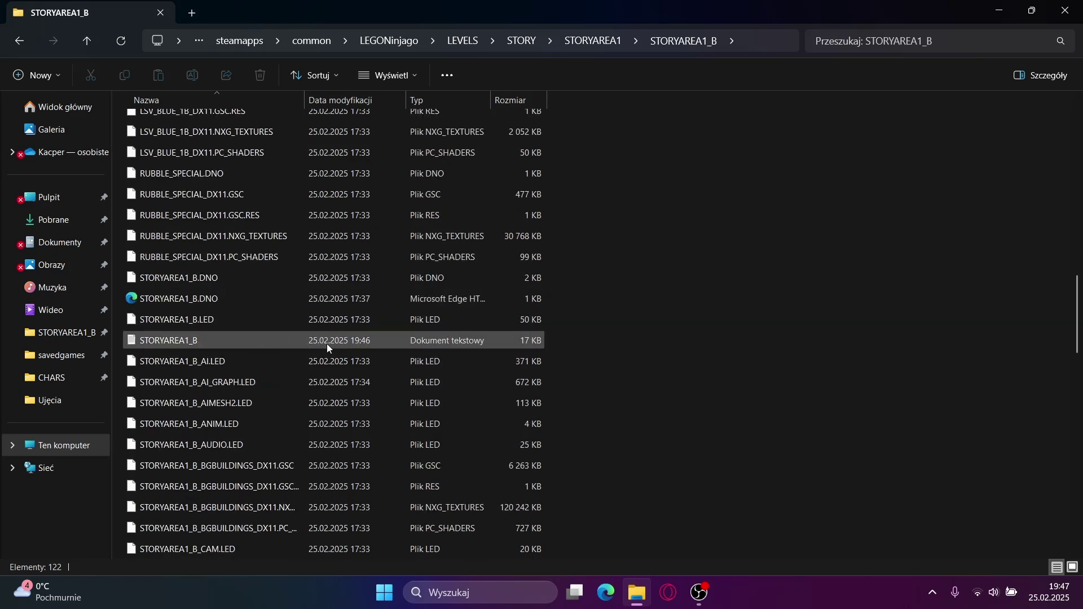
# Open STORYAREA1_B.TXT, check the character and vehicle VEH_MECHKAI player lines, then save and close.
pyautogui.doubleClick(278, 340)
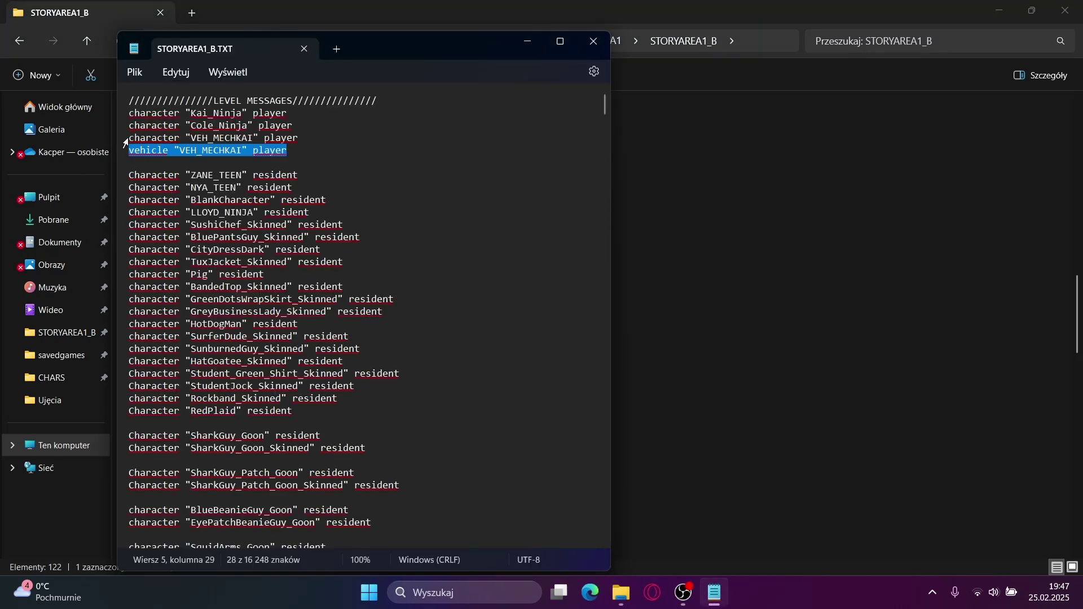
pyautogui.tripleClick(128, 137)
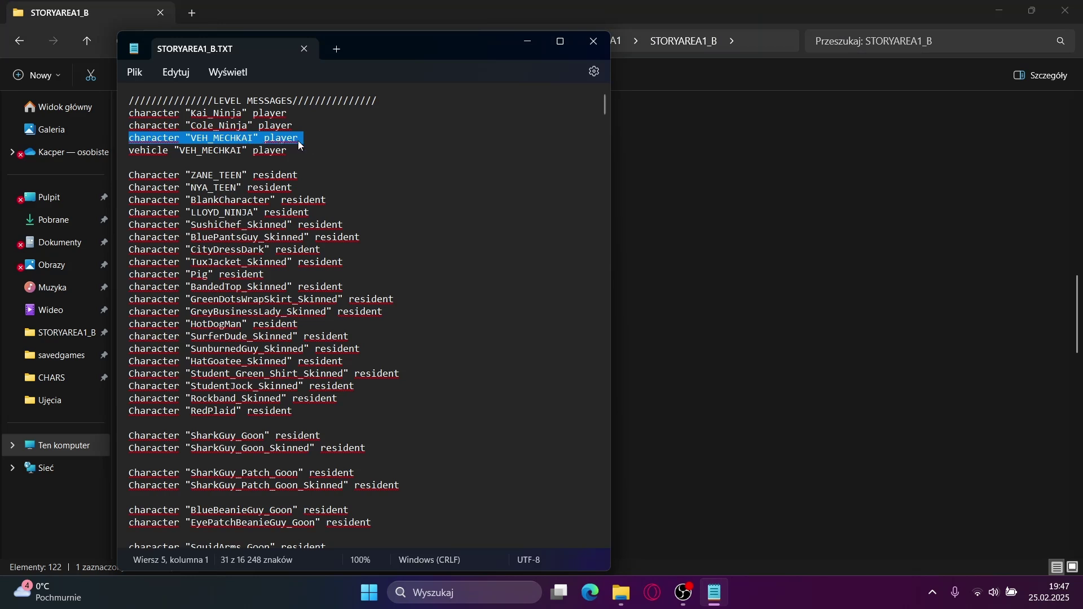
pyautogui.tripleClick(129, 150)
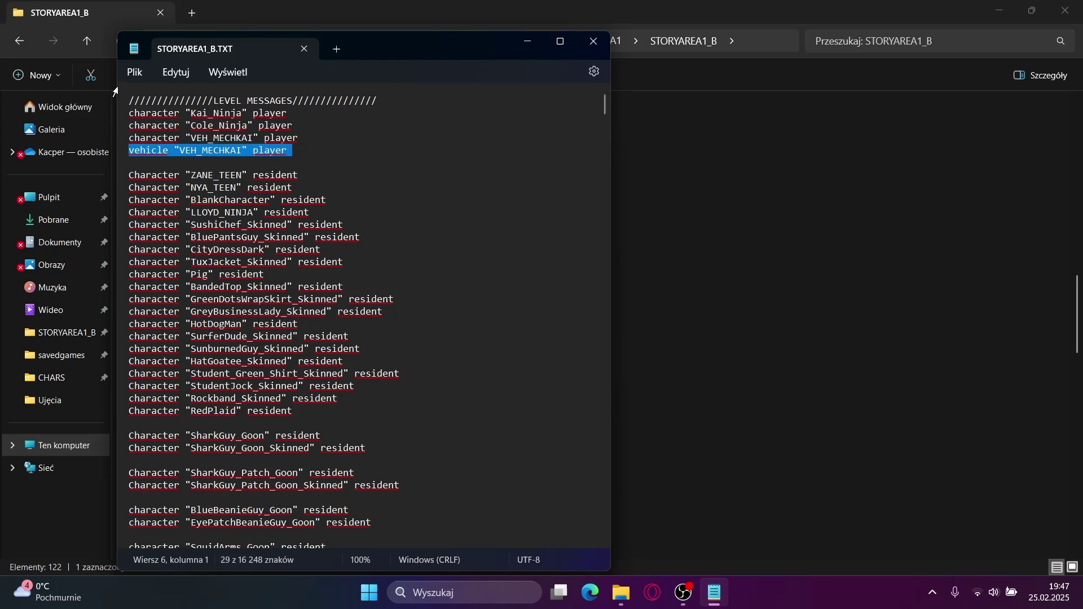
pyautogui.click(135, 73)
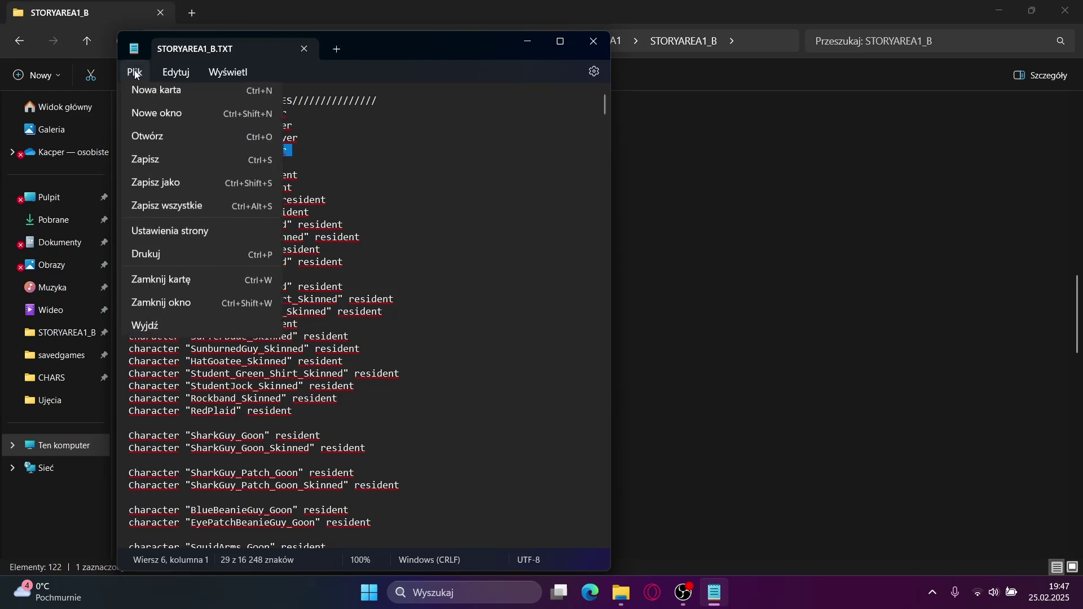
pyautogui.click(170, 169)
pyautogui.click(304, 49)
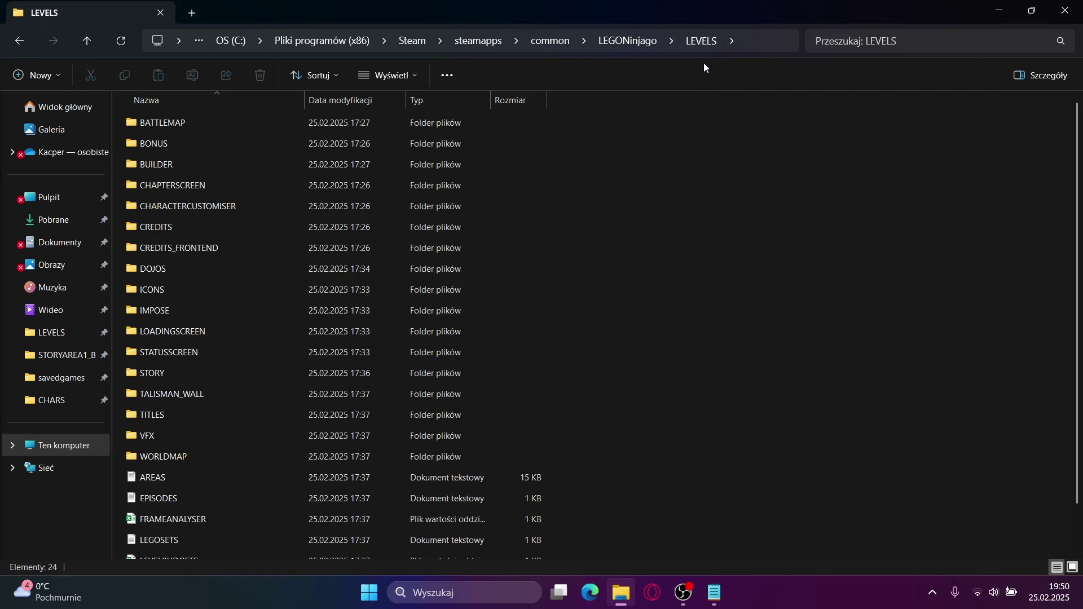
# Open LEVELS.TXT, review its StoryArea level entries, and close Notepad.
pyautogui.scroll(-3, 491, 316)
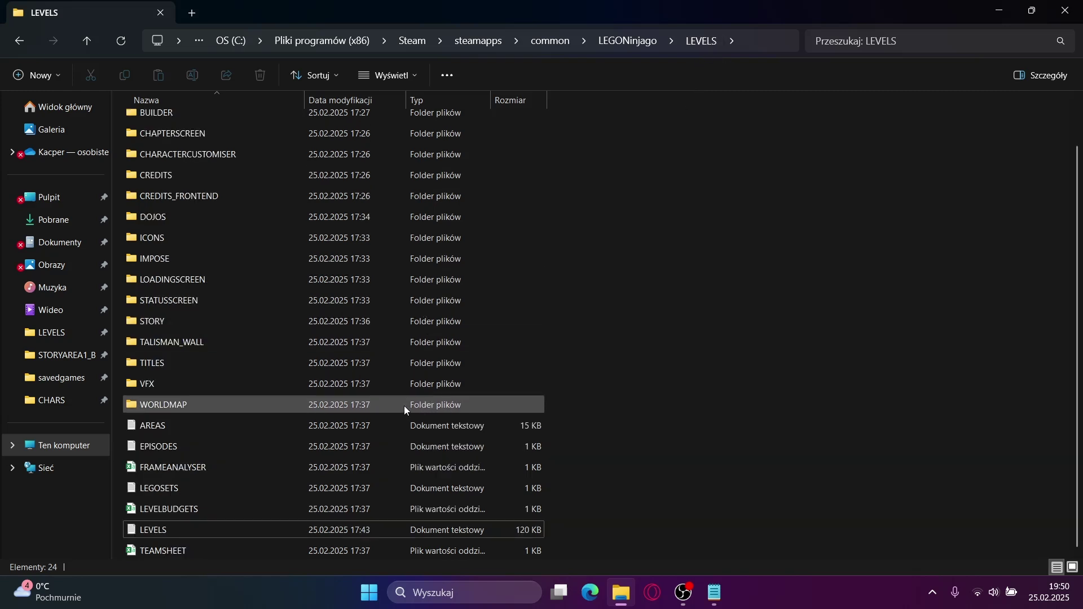
pyautogui.doubleClick(202, 530)
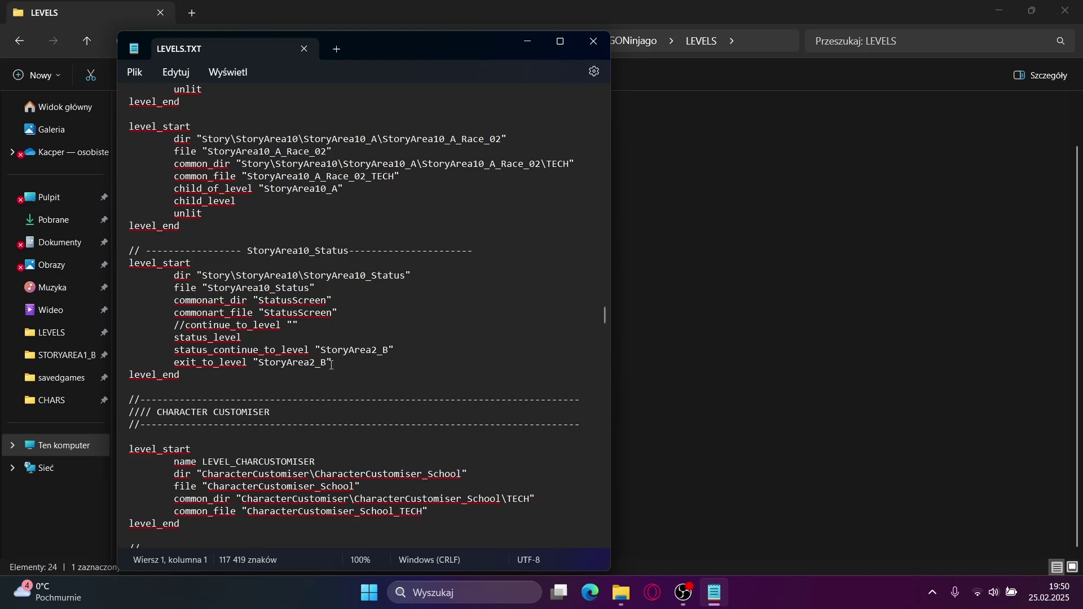
pyautogui.hotkey('alt', 'F4')
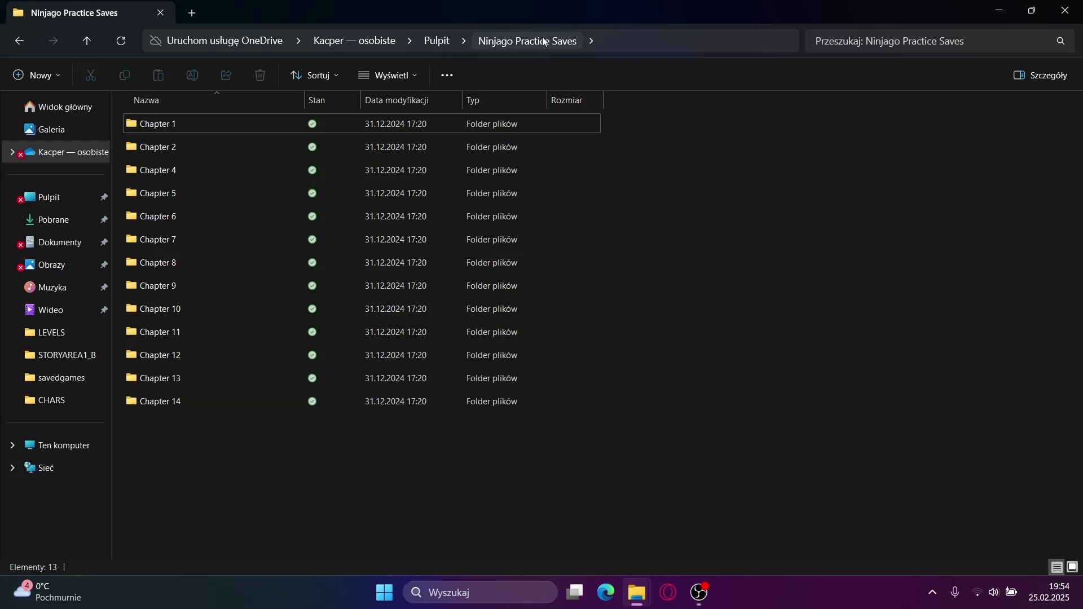
# Copy the slot4 save folder from the Chapter 14 practice saves.
pyautogui.doubleClick(376, 401)
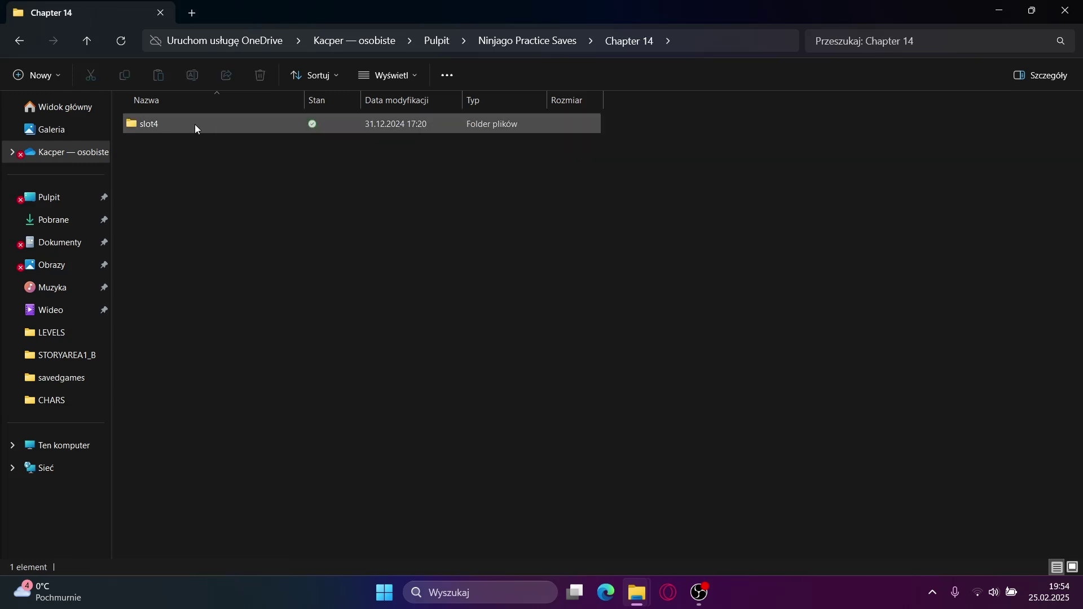
pyautogui.click(197, 121)
pyautogui.rightClick(207, 129)
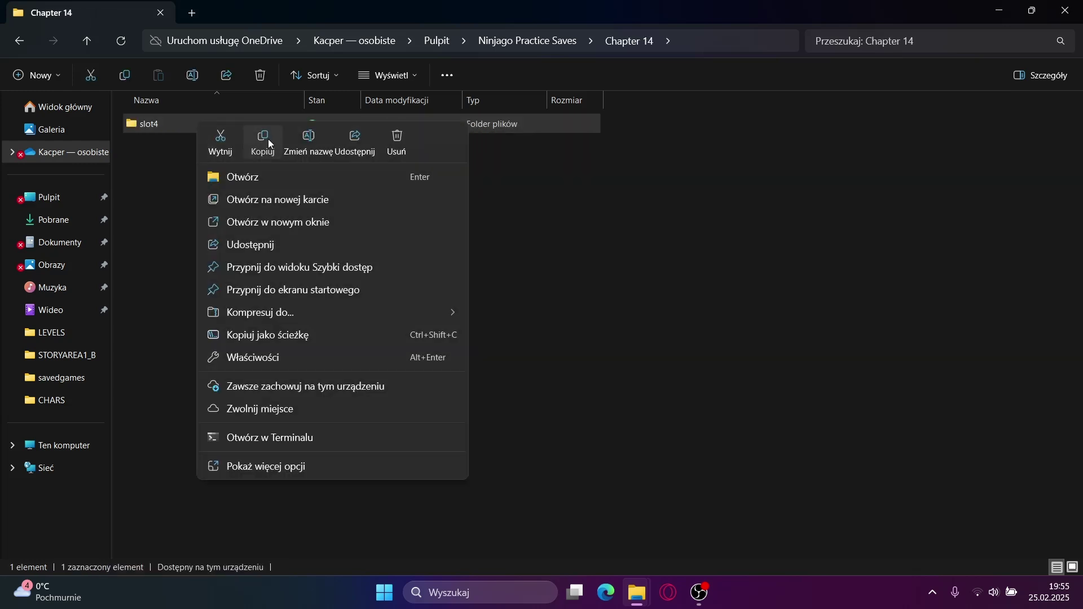
pyautogui.click(263, 140)
# Paste slot4 into Steam's savedgames folder, replacing the existing slot4 files.
pyautogui.click(61, 378)
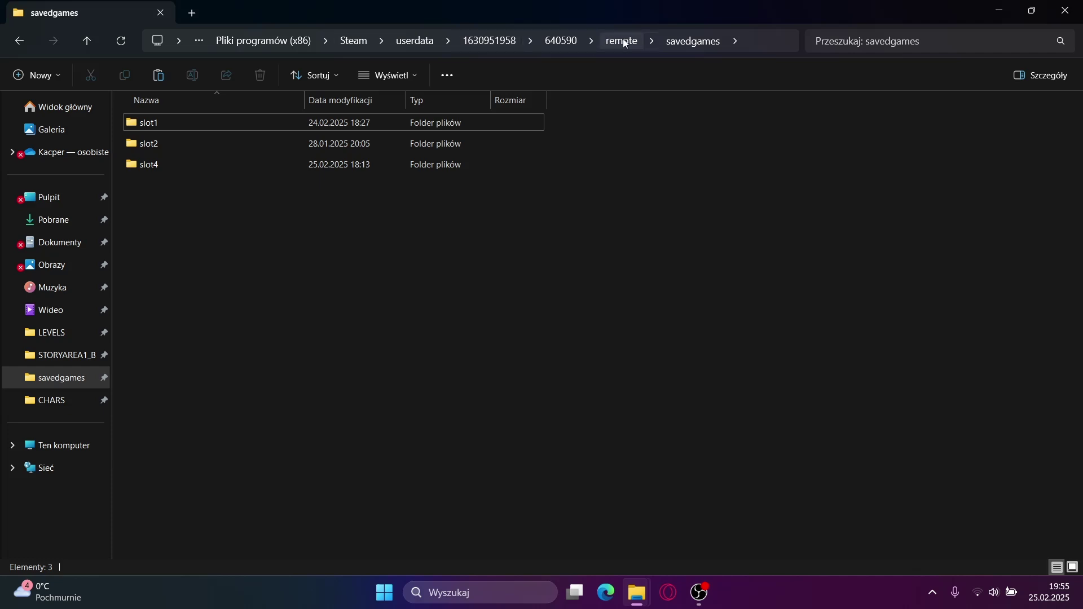
pyautogui.rightClick(522, 284)
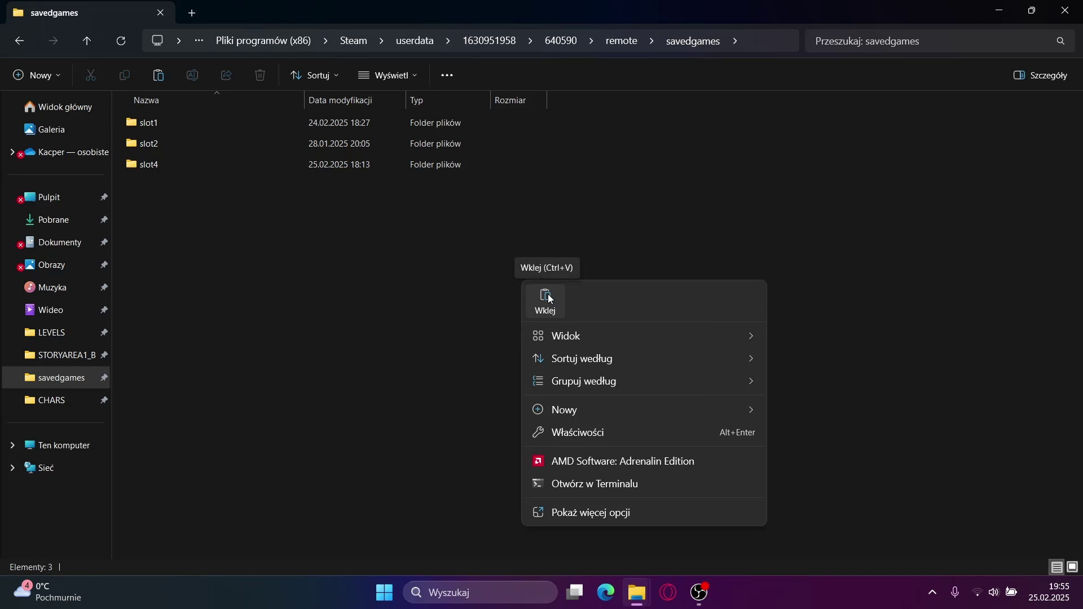
pyautogui.click(549, 298)
pyautogui.click(559, 236)
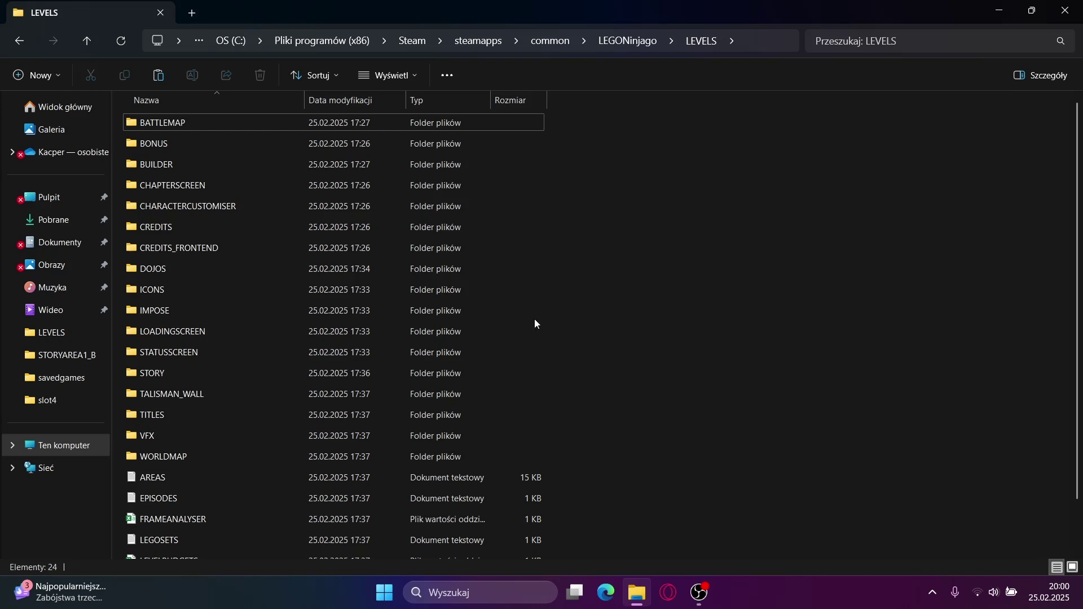
# Look into BONUS > BONUS_FATHERANDSON, then scroll through the STORYAREA1_B folder's file list.
pyautogui.doubleClick(339, 142)
pyautogui.click(340, 143)
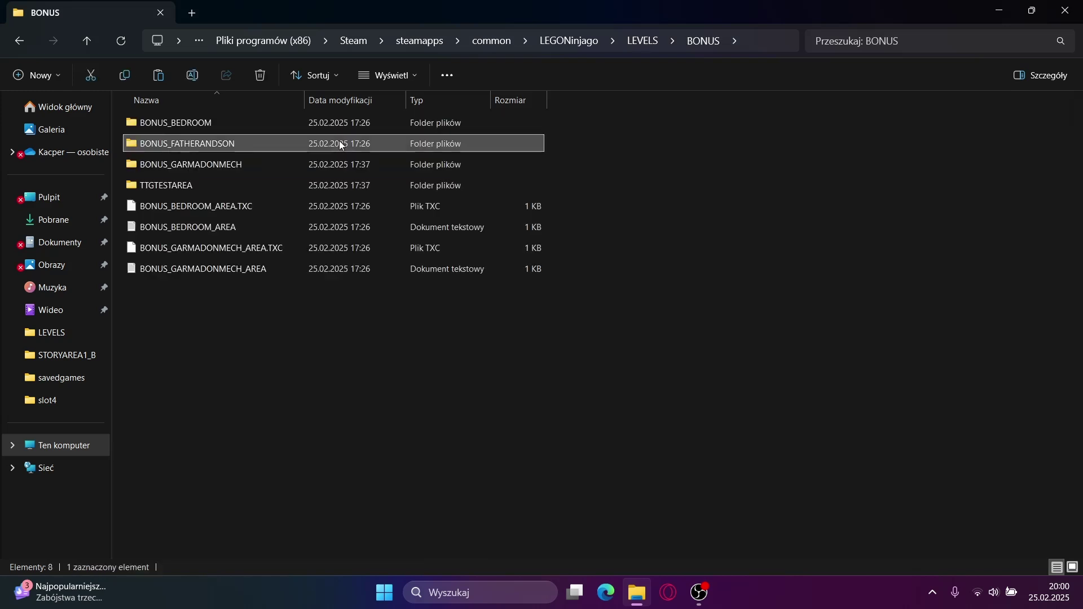
pyautogui.doubleClick(340, 143)
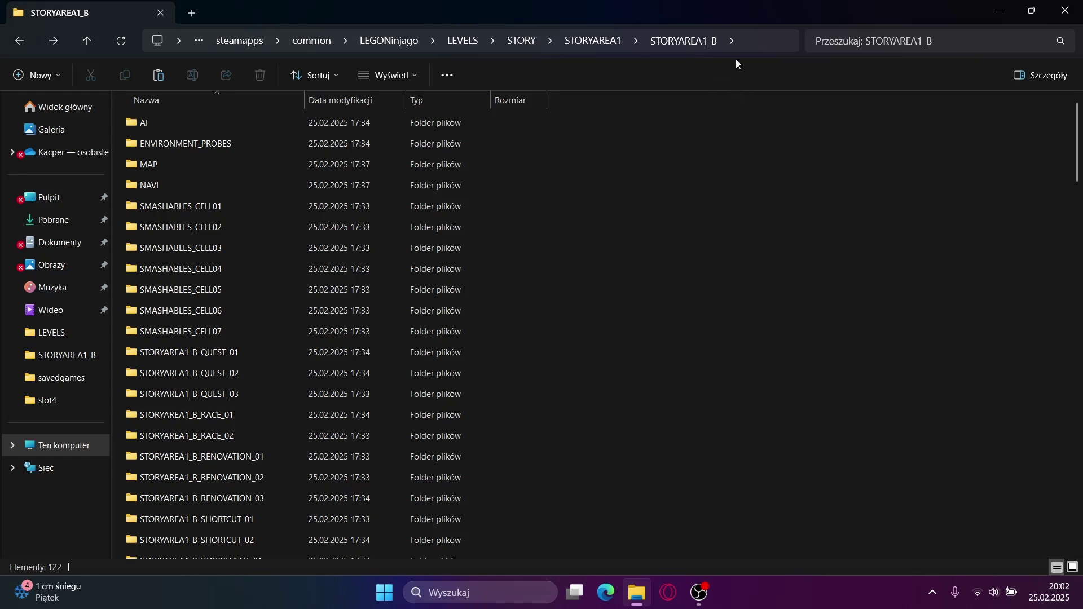
pyautogui.scroll(-6, 278, 195)
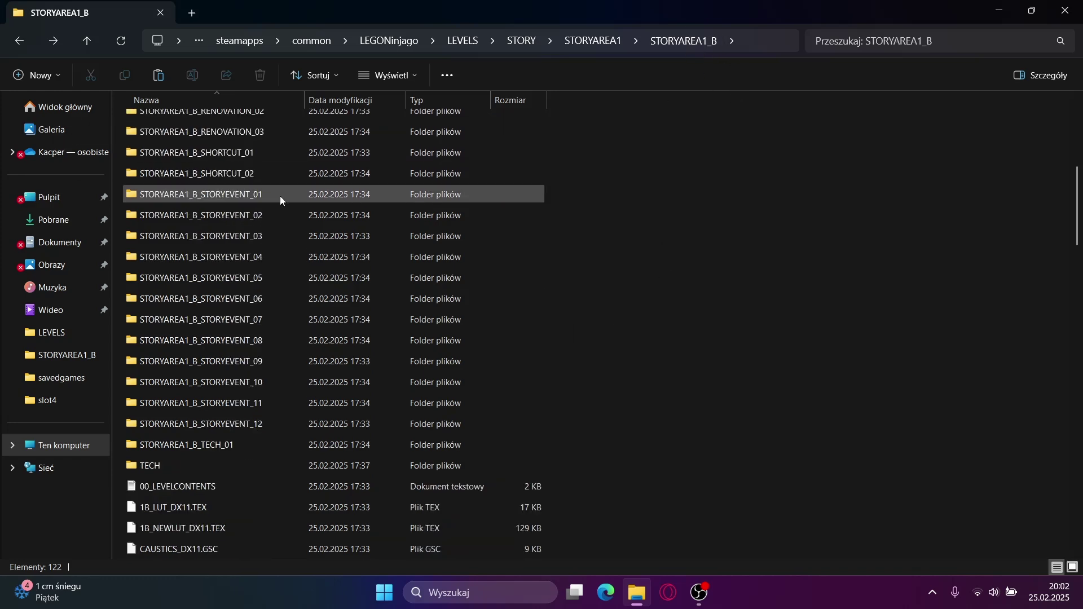
pyautogui.scroll(-20, 308, 286)
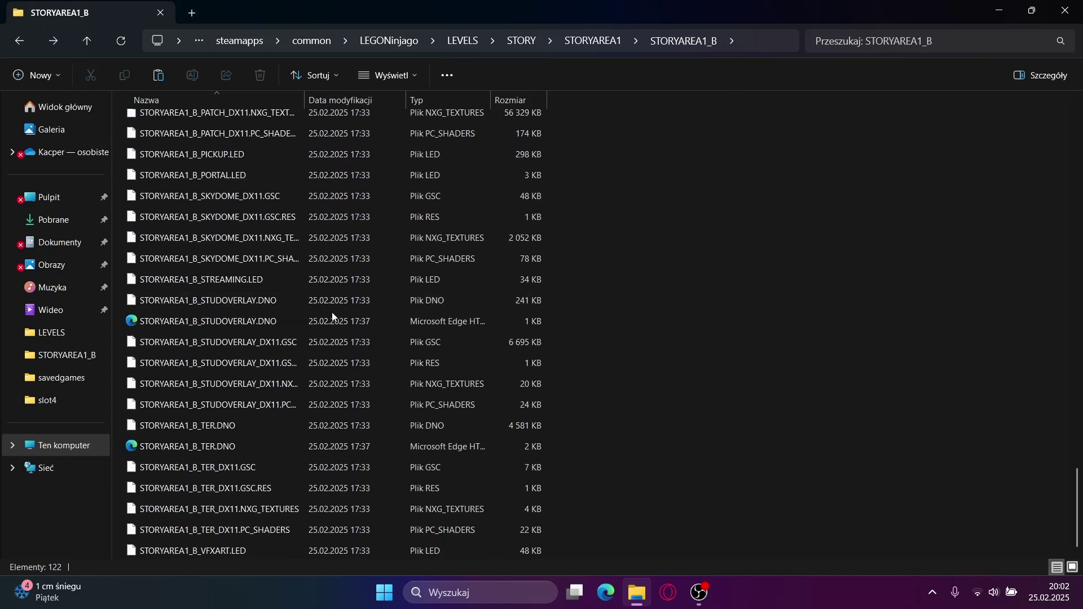
pyautogui.scroll(17, 517, 298)
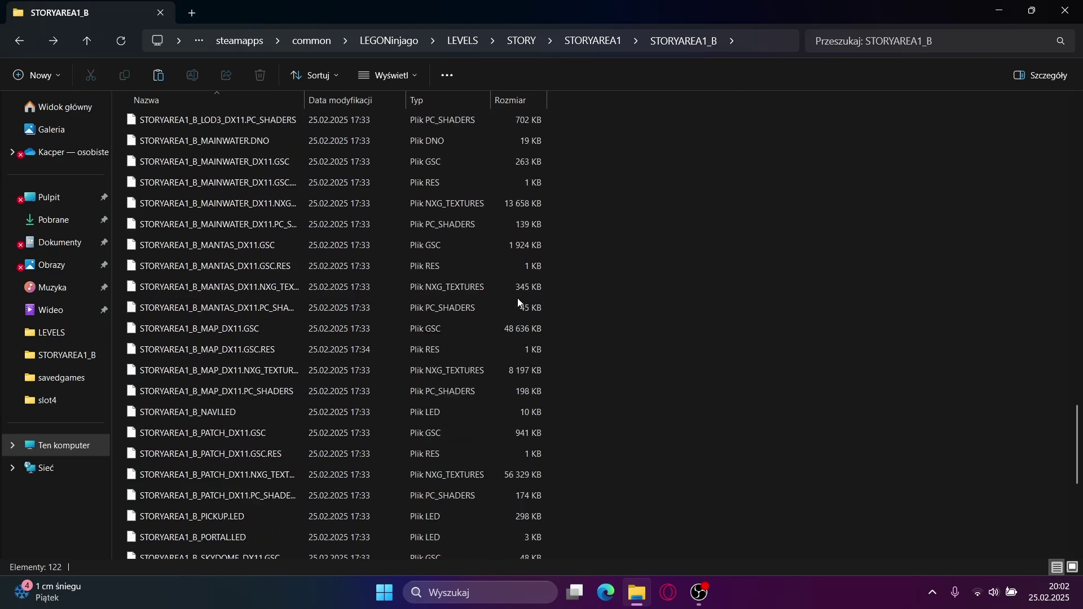
pyautogui.scroll(14, 515, 295)
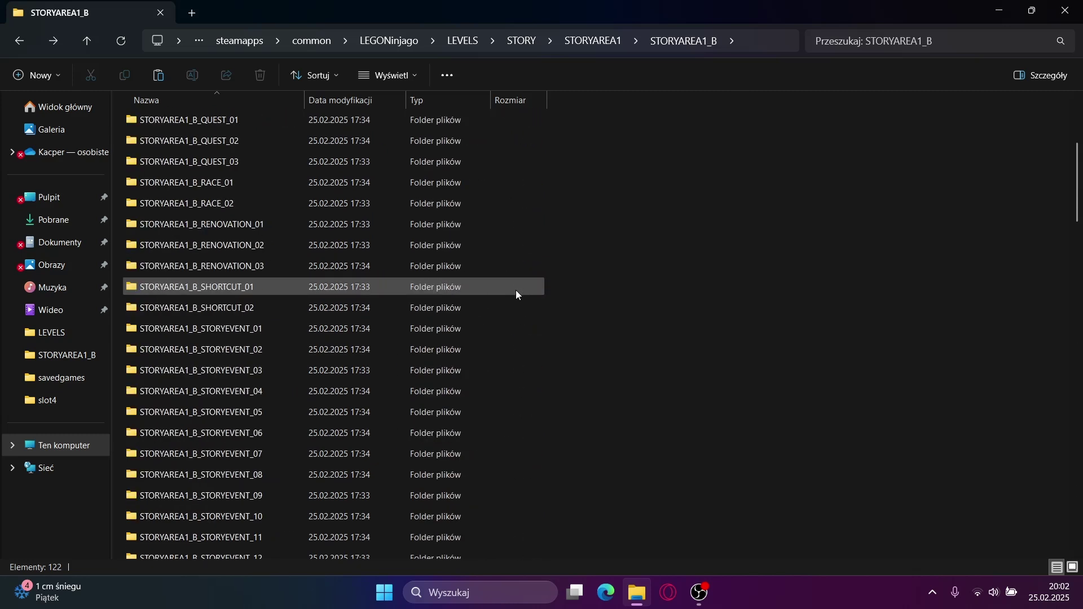
pyautogui.scroll(-3, 533, 293)
pyautogui.scroll(-12, 435, 294)
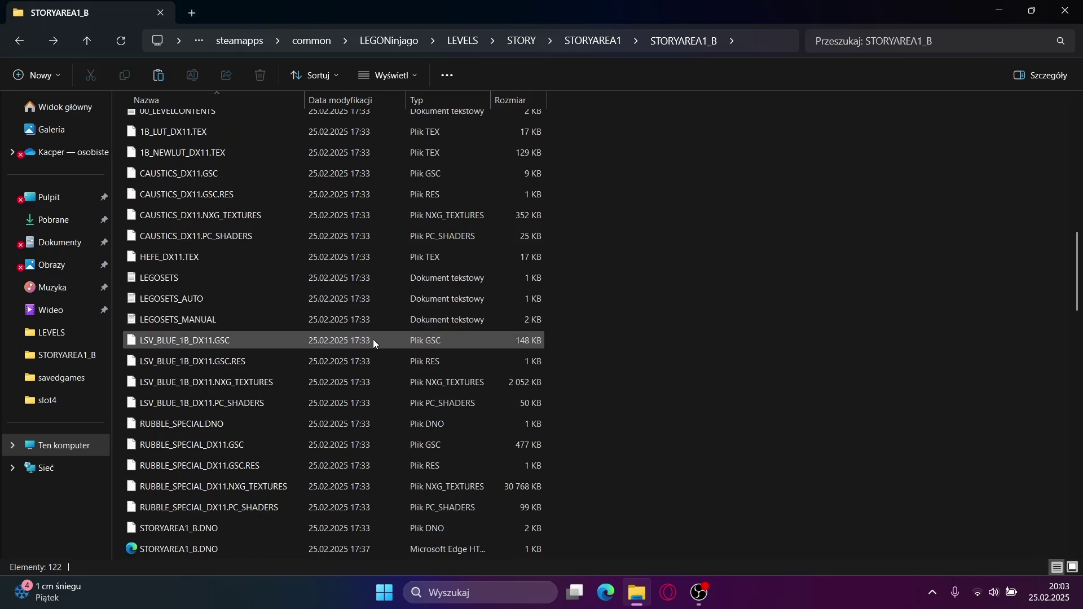